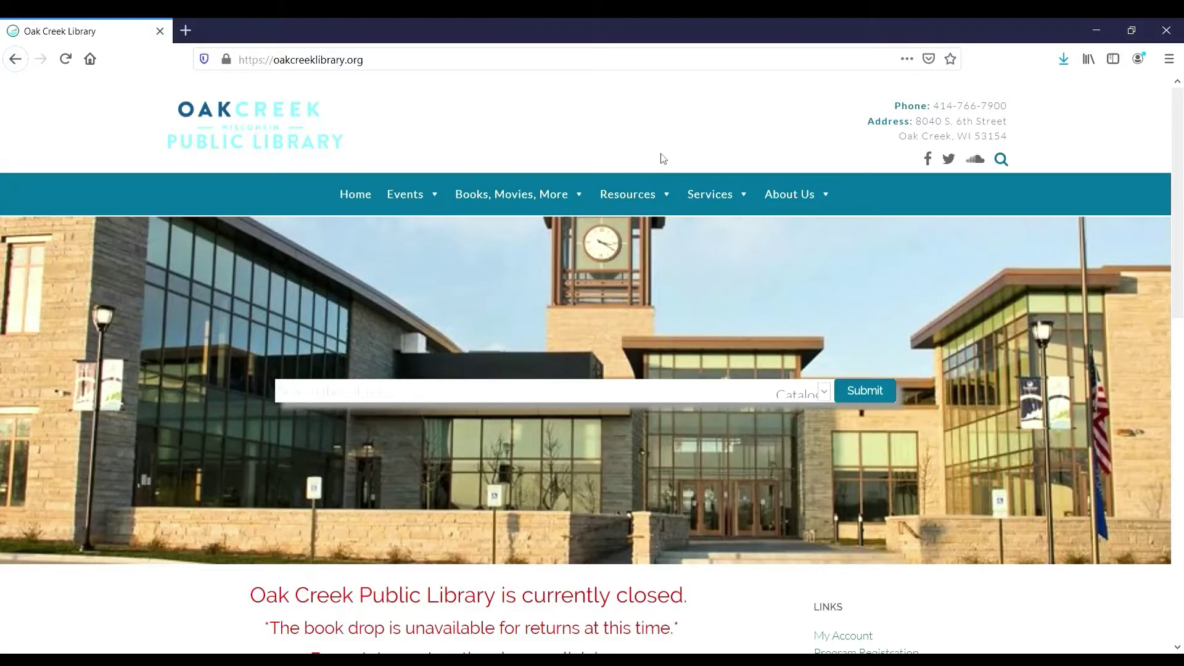
Go from Resources > Learn a Language to CountyCat's Transparent Language page, then choose the Oak Creek link
mouse_move(647, 196)
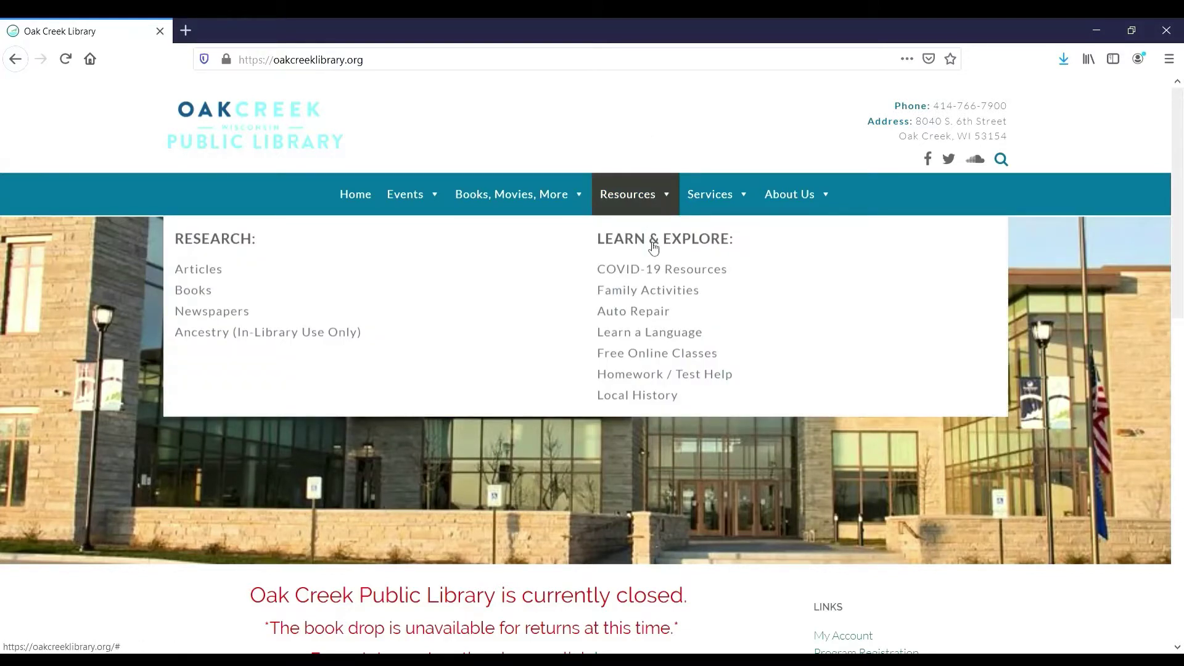
click(658, 335)
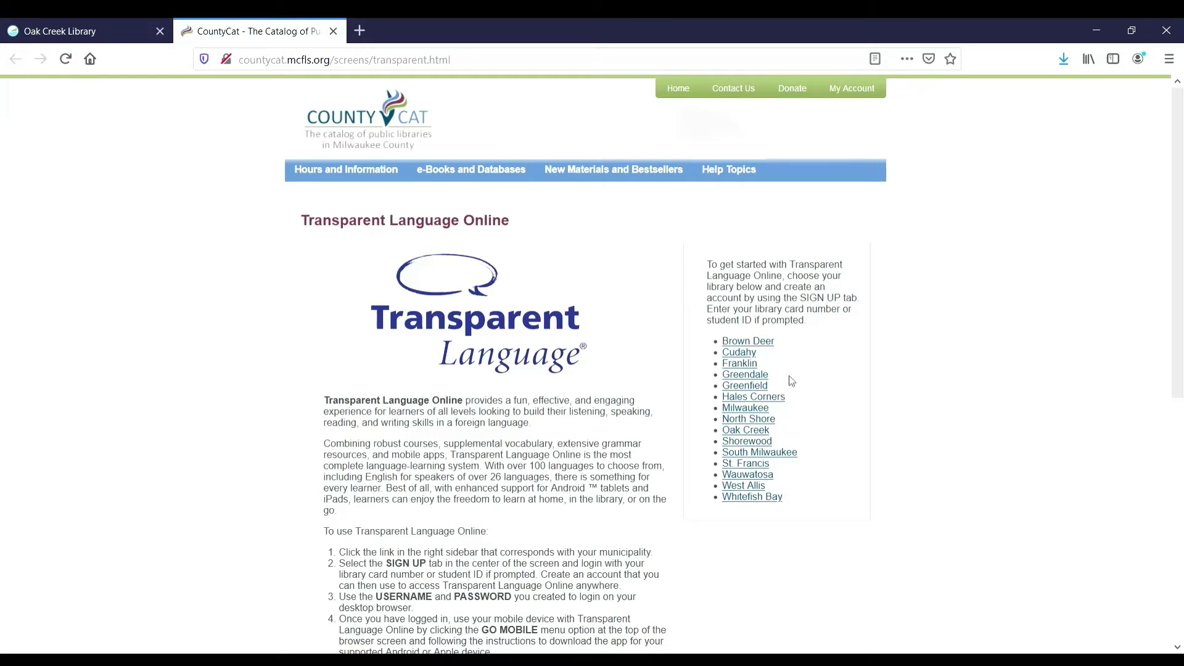
click(746, 431)
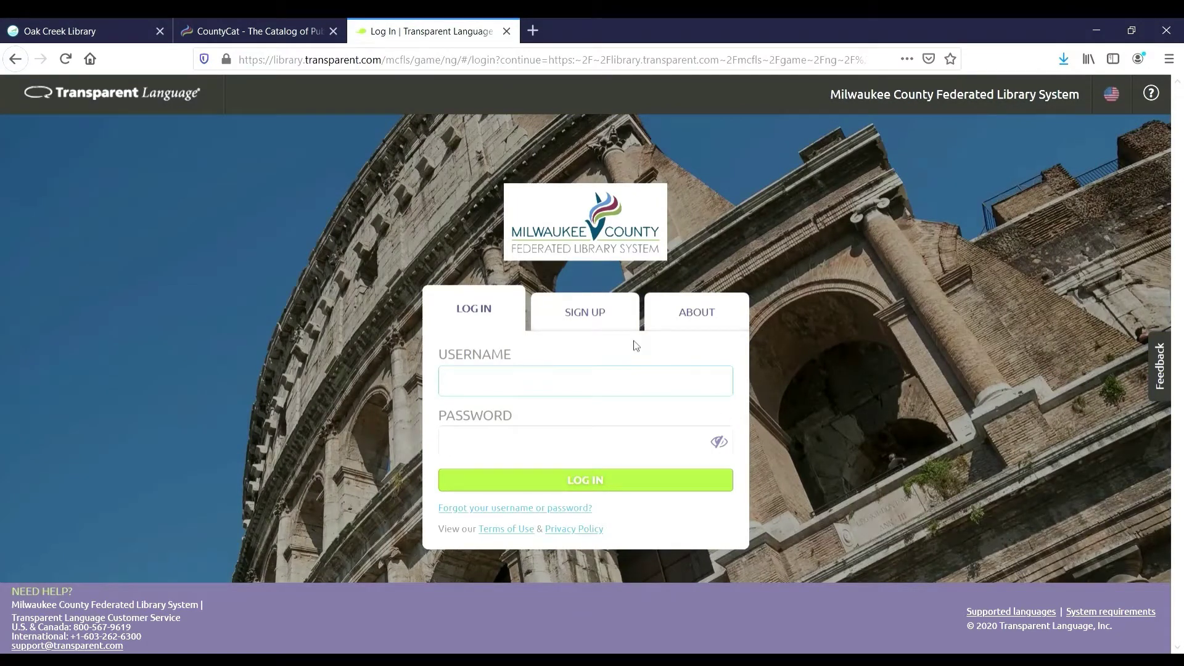
On the SIGN UP tab, paste and submit the library card number, then scroll through the empty sign-up form
click(603, 321)
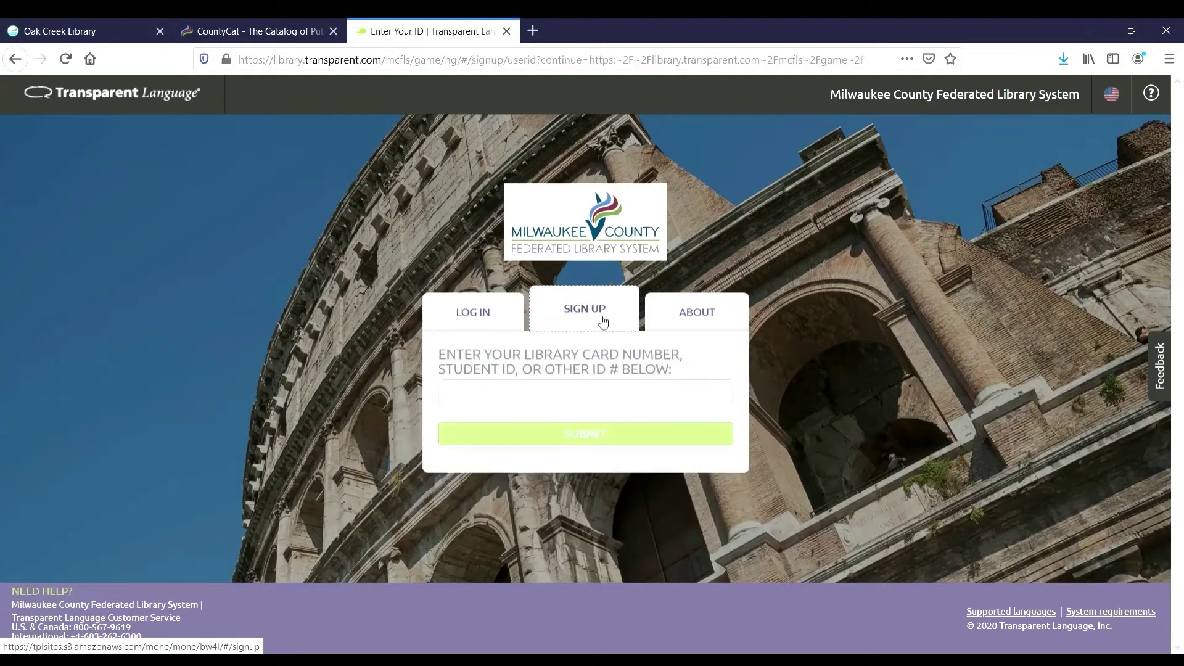
click(554, 402)
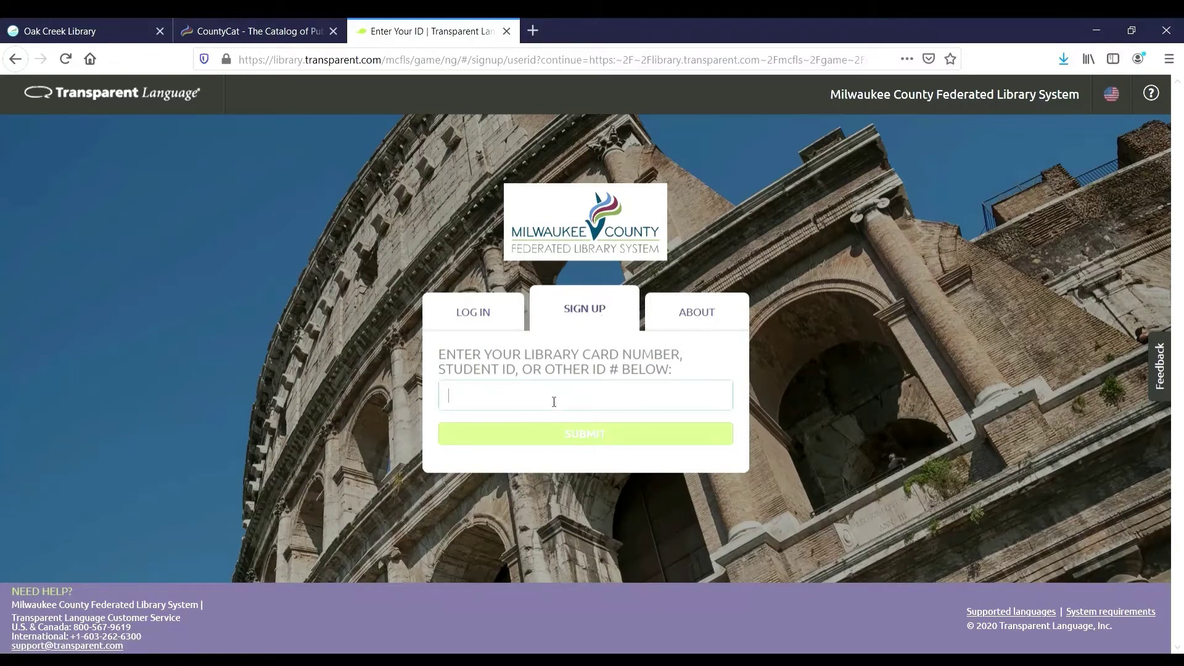
key(ctrl+v)
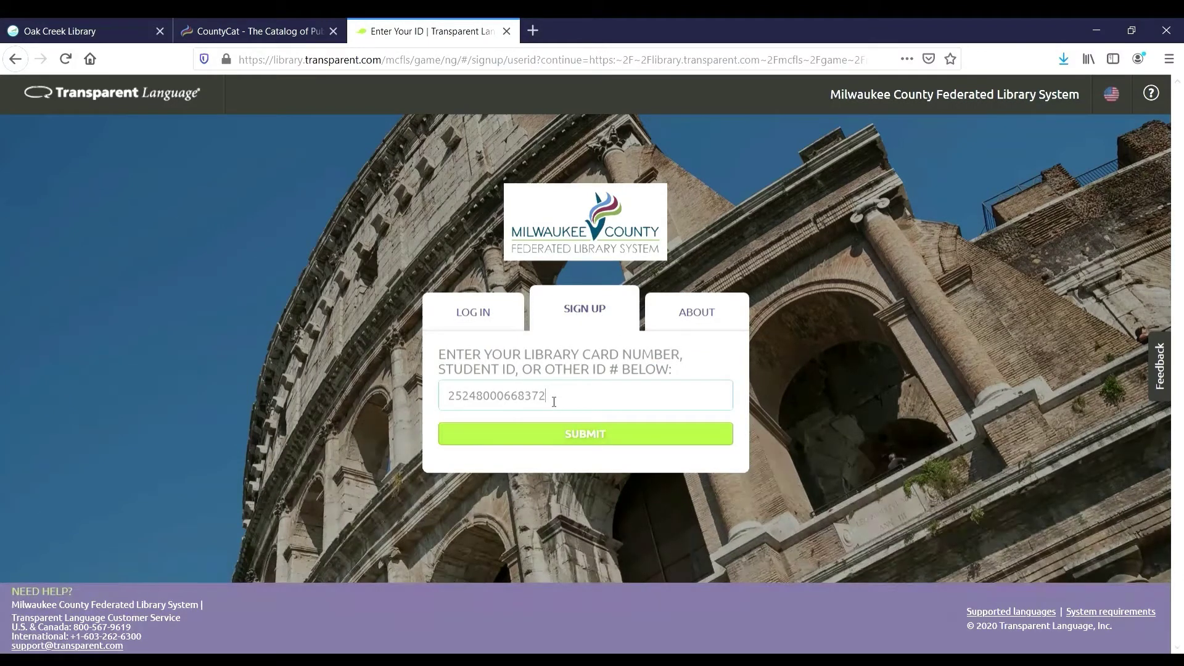
click(578, 436)
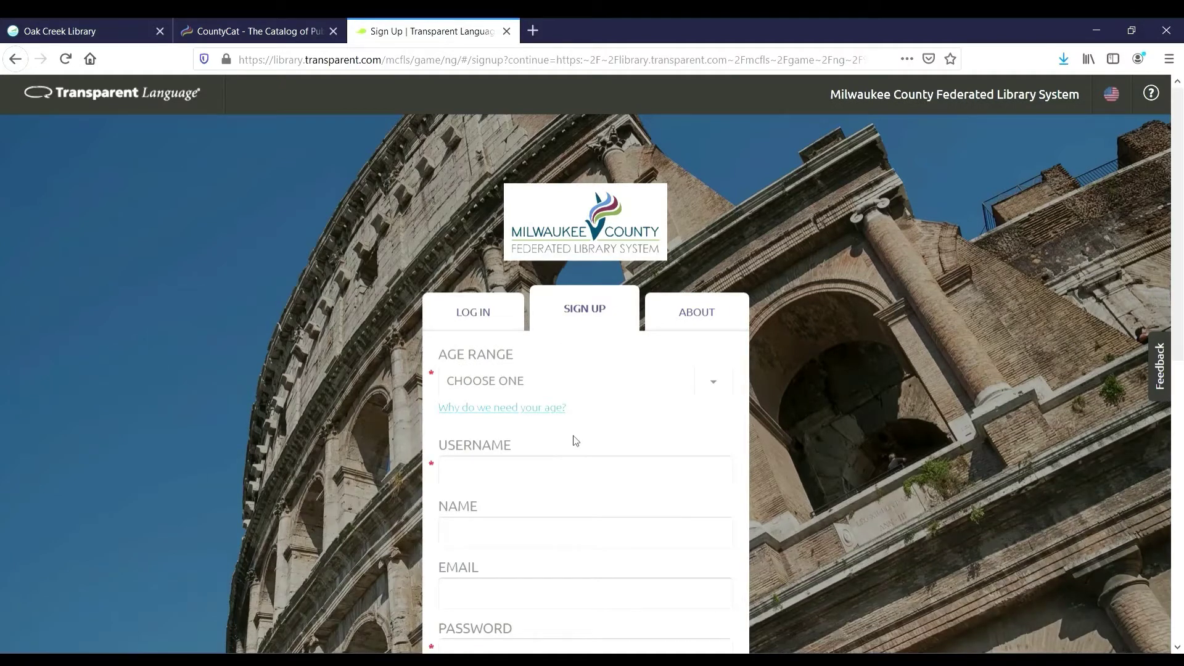
scroll(575, 441, down, 5)
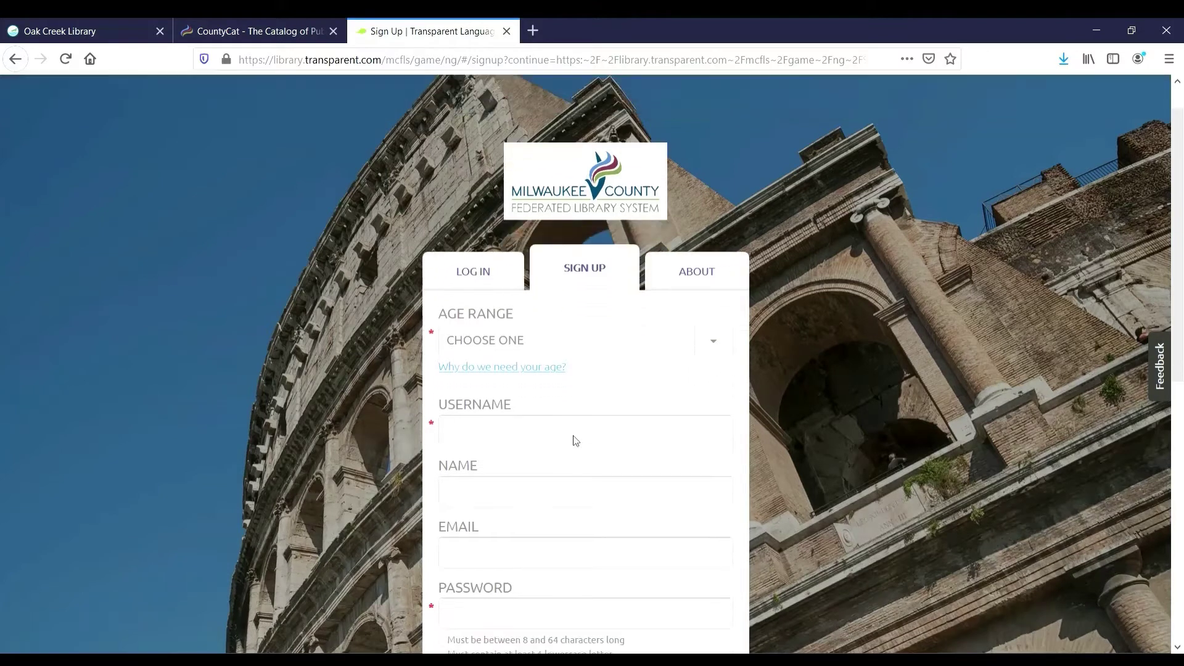
scroll(577, 439, down, 2)
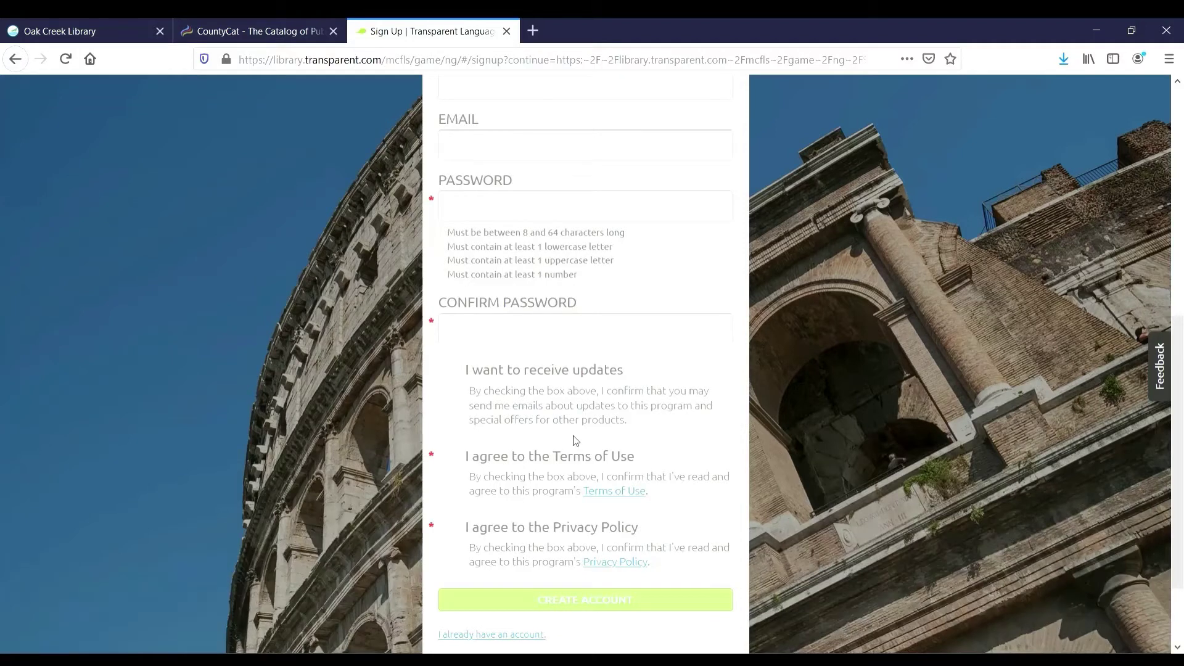
scroll(574, 440, up, 7)
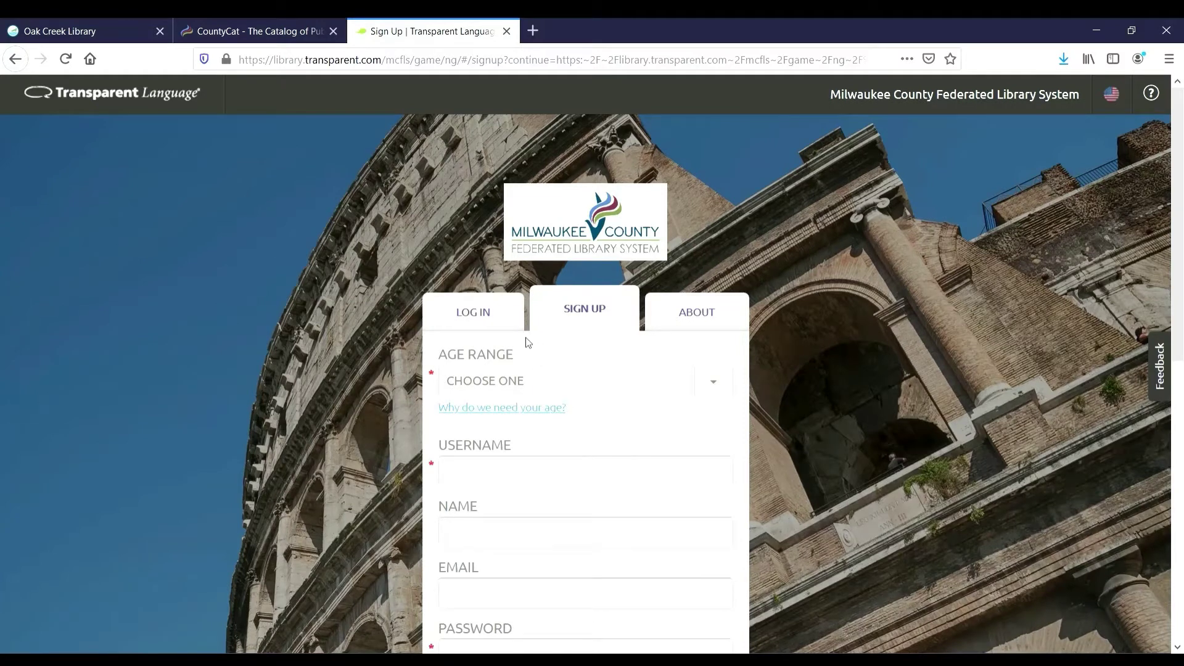
Log in with the library's username and password, then open the dashboard's course-title dropdown
click(498, 316)
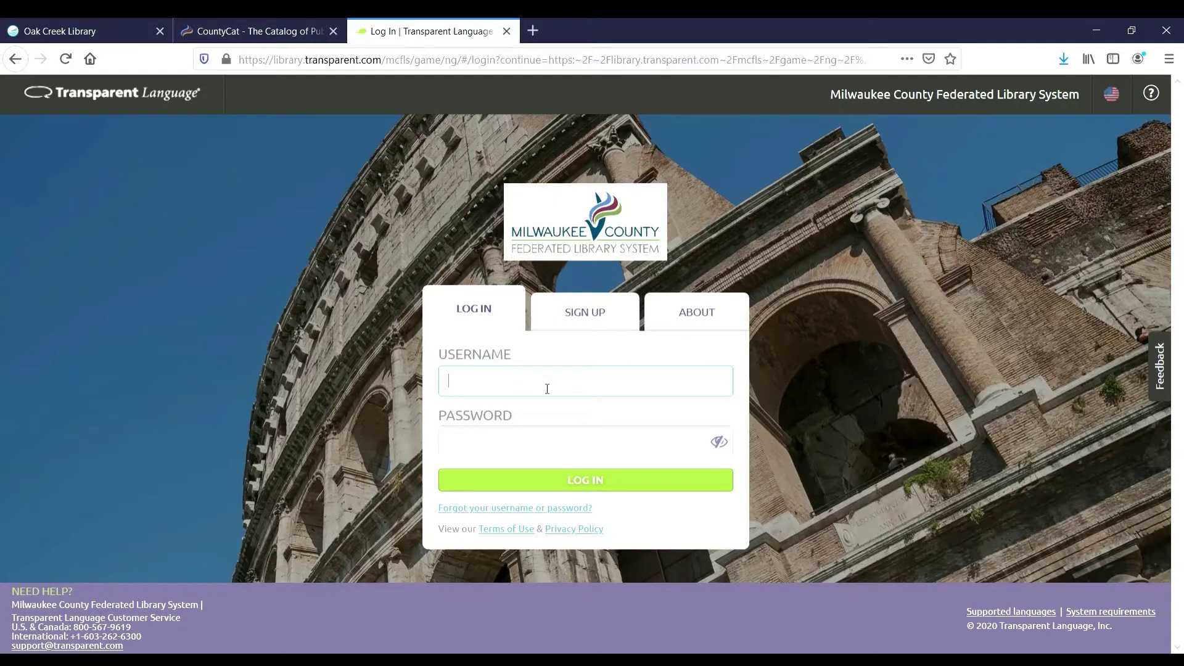
text(OCPublicLibrary)
key(Tab)
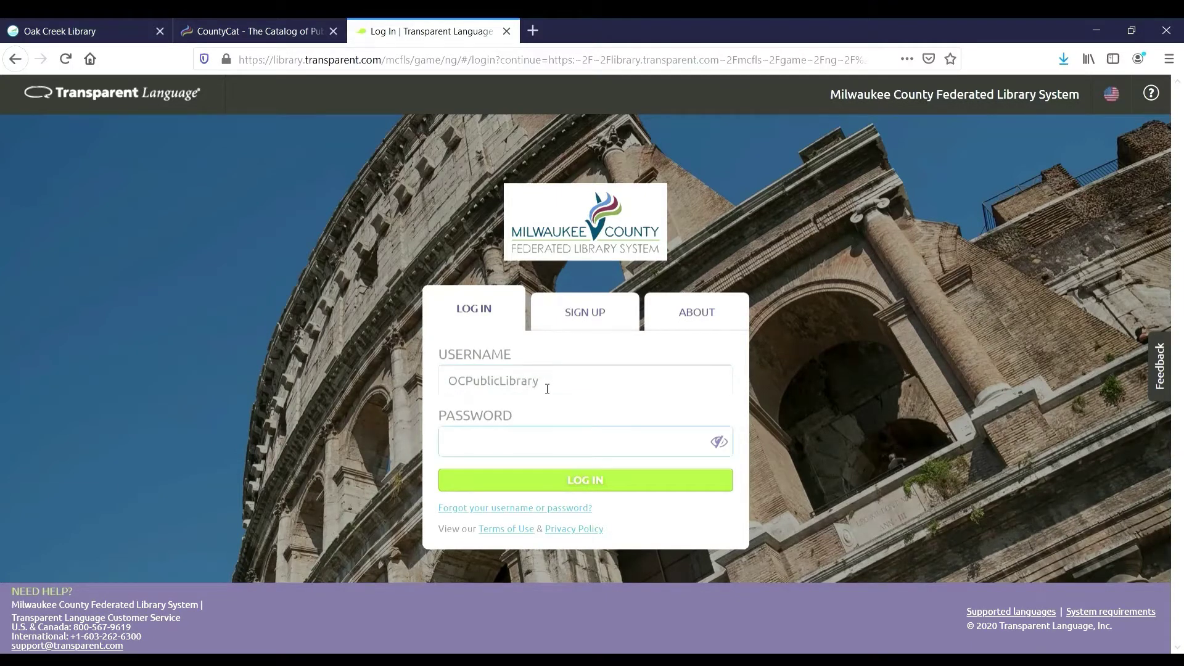
text(***********)
click(542, 488)
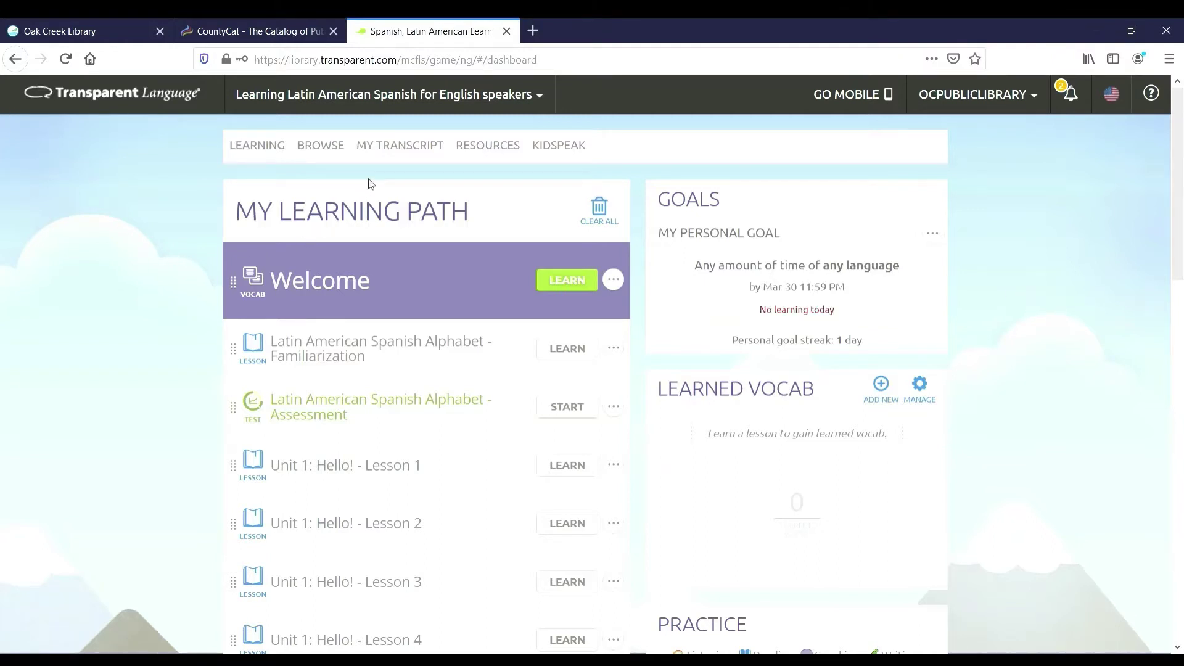
click(395, 108)
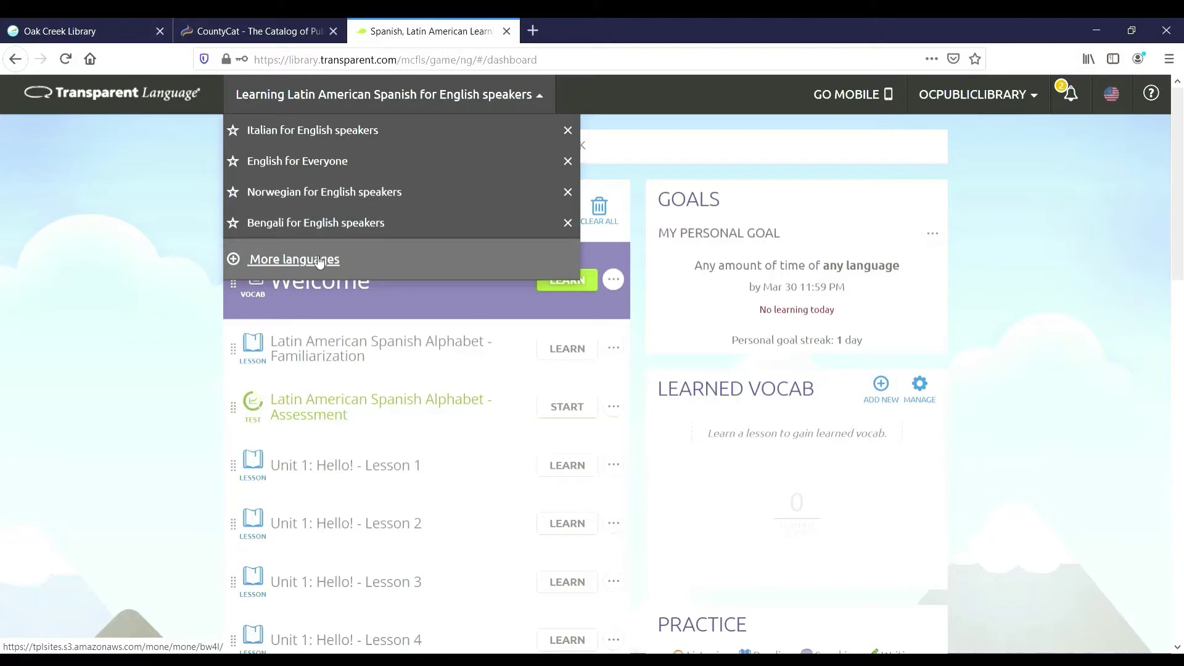
Open More languages and scroll through the full language catalogue
click(284, 262)
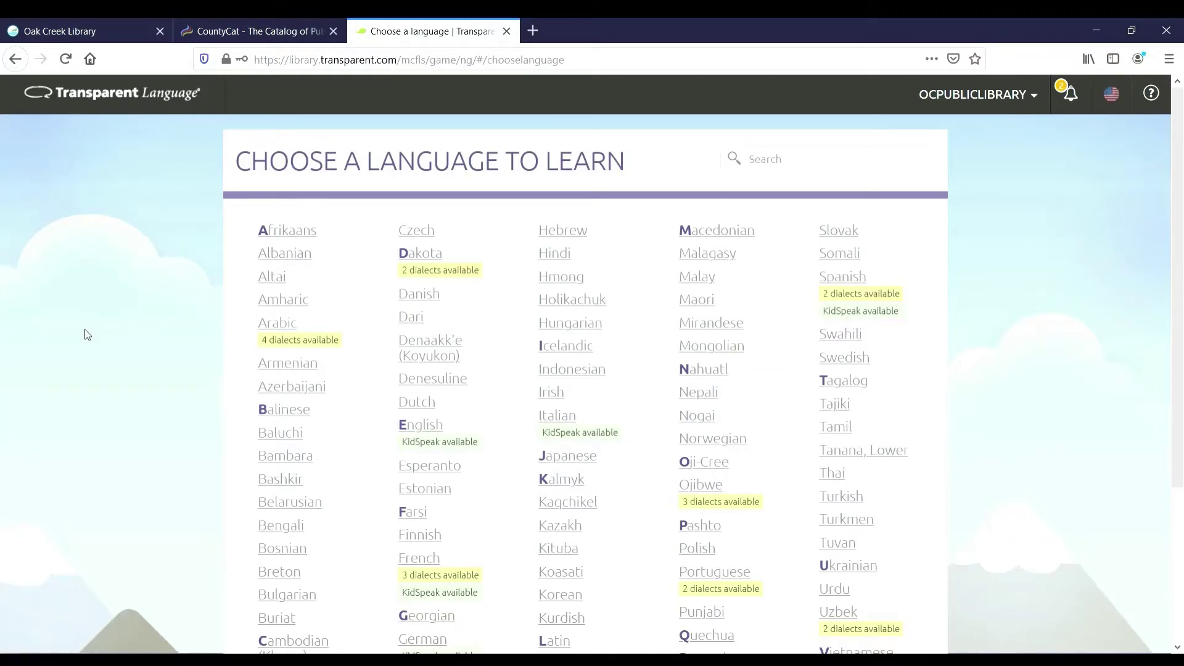
scroll(86, 334, down, 1)
scroll(87, 333, down, 2)
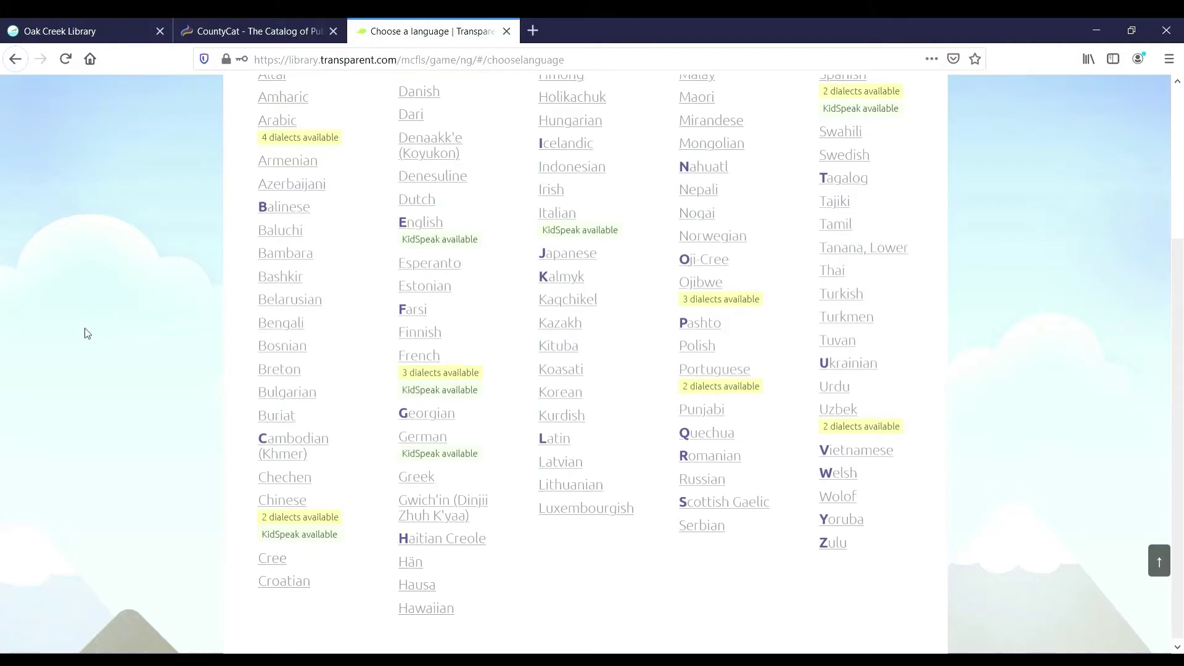
scroll(85, 333, up, 1)
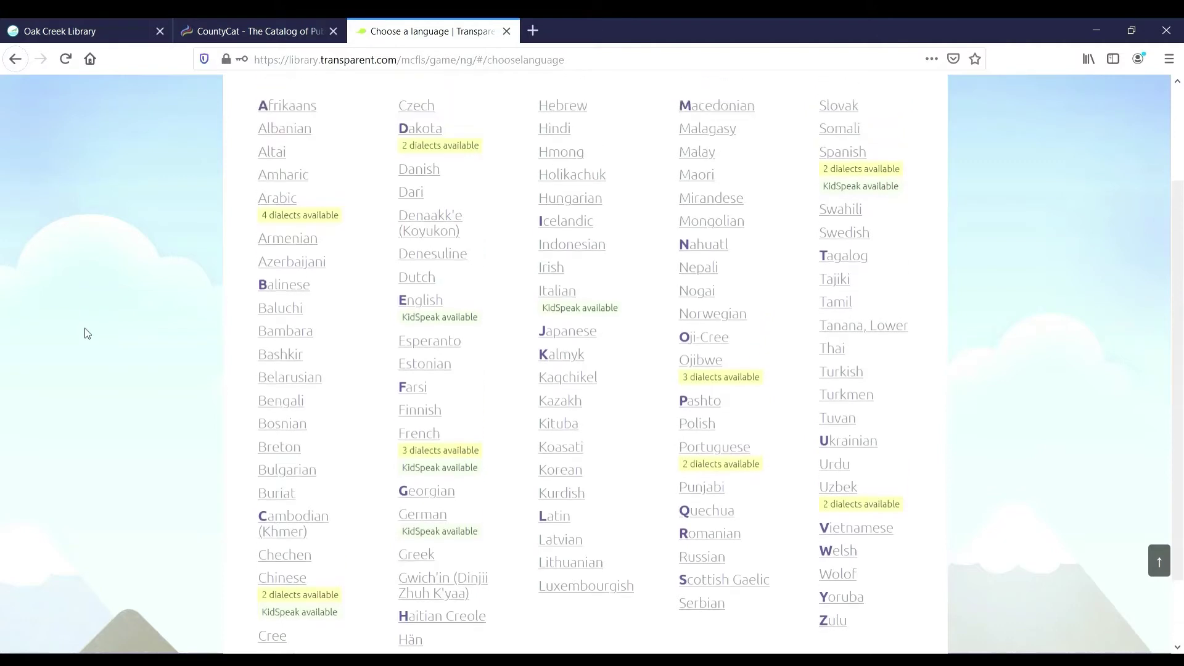
Check and close English's dialect options, then bring up the Japanese course options
click(434, 312)
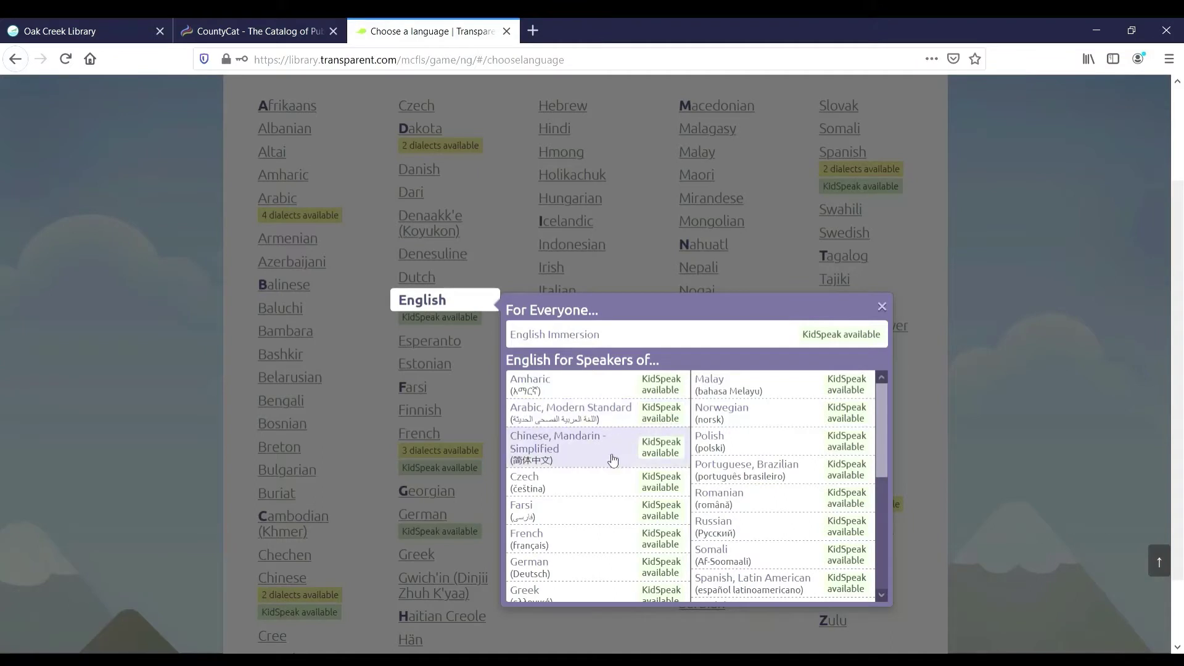
scroll(583, 531, down, 6)
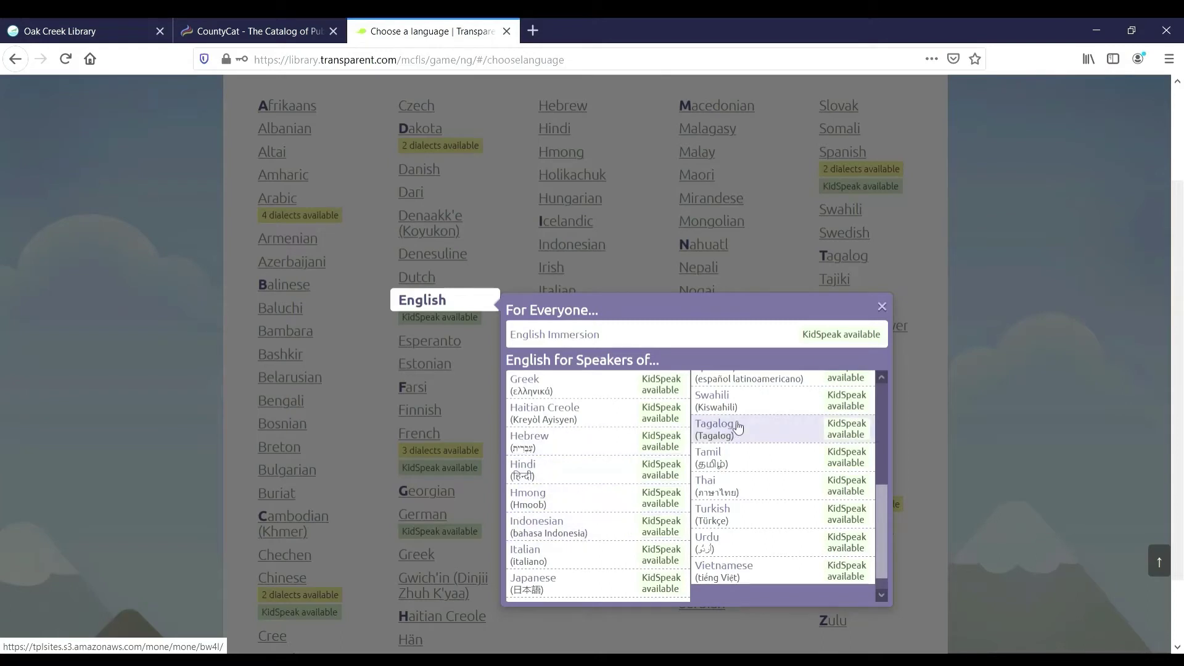
click(881, 307)
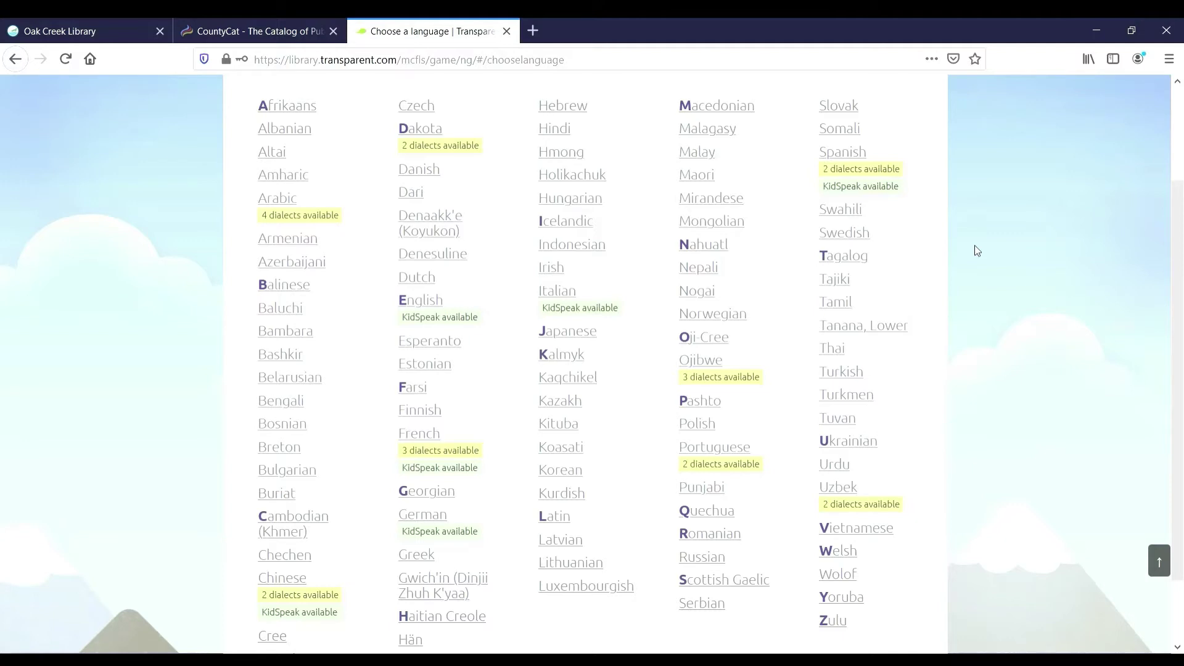
click(565, 332)
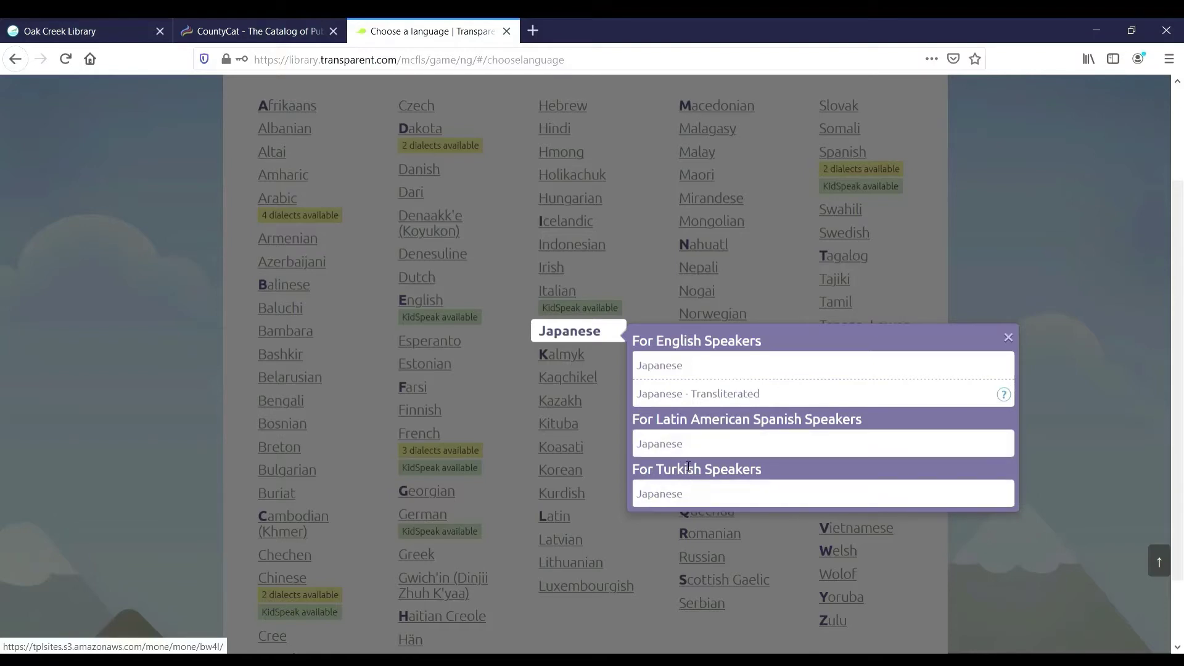
Choose Japanese under 'For English Speakers' to load its Welcome and Unit 1 Hiragana dashboard
click(682, 368)
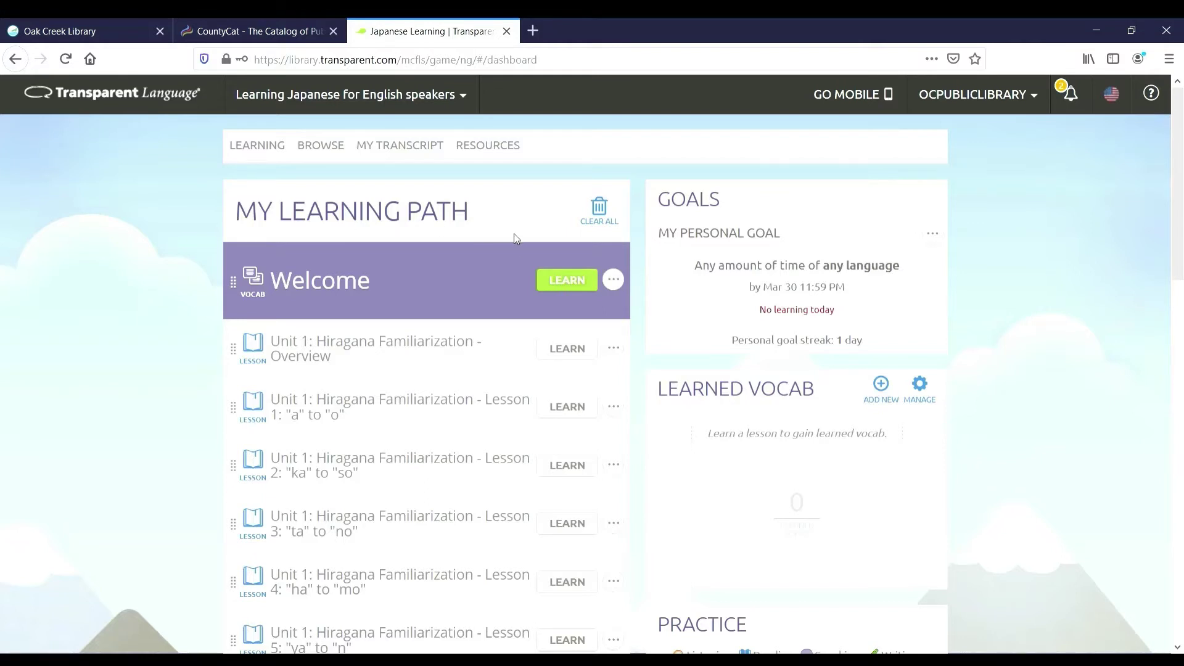
Preview the Welcome vocab item and dismiss the tutorial overlay so the phrases play
click(559, 288)
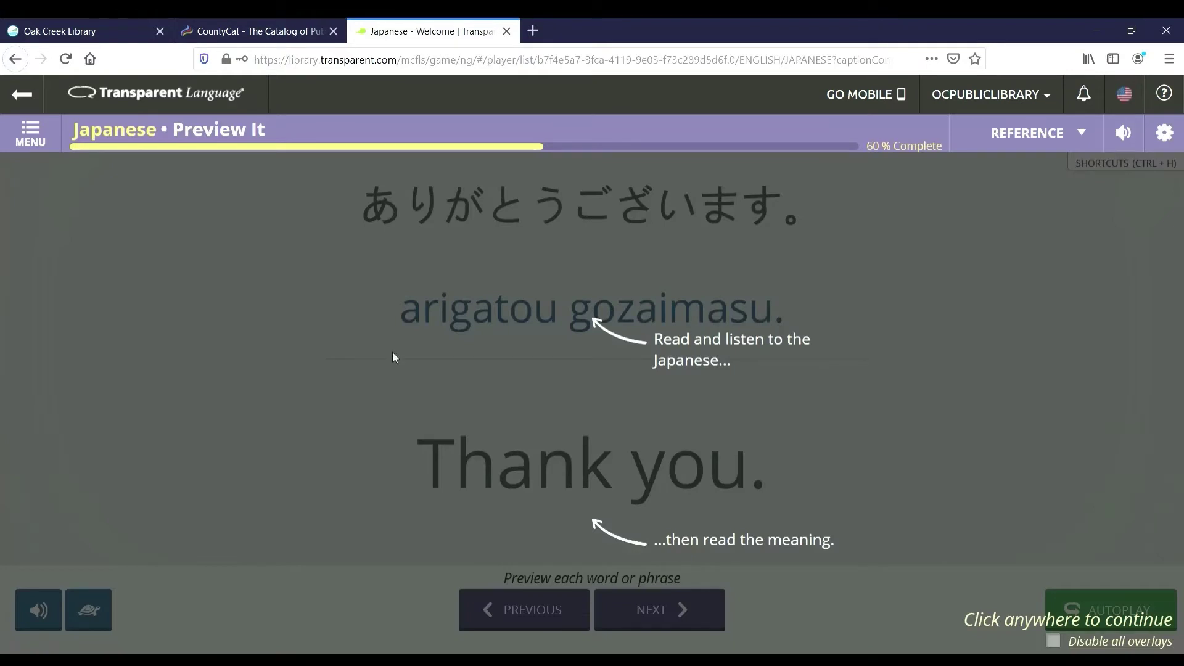
click(566, 382)
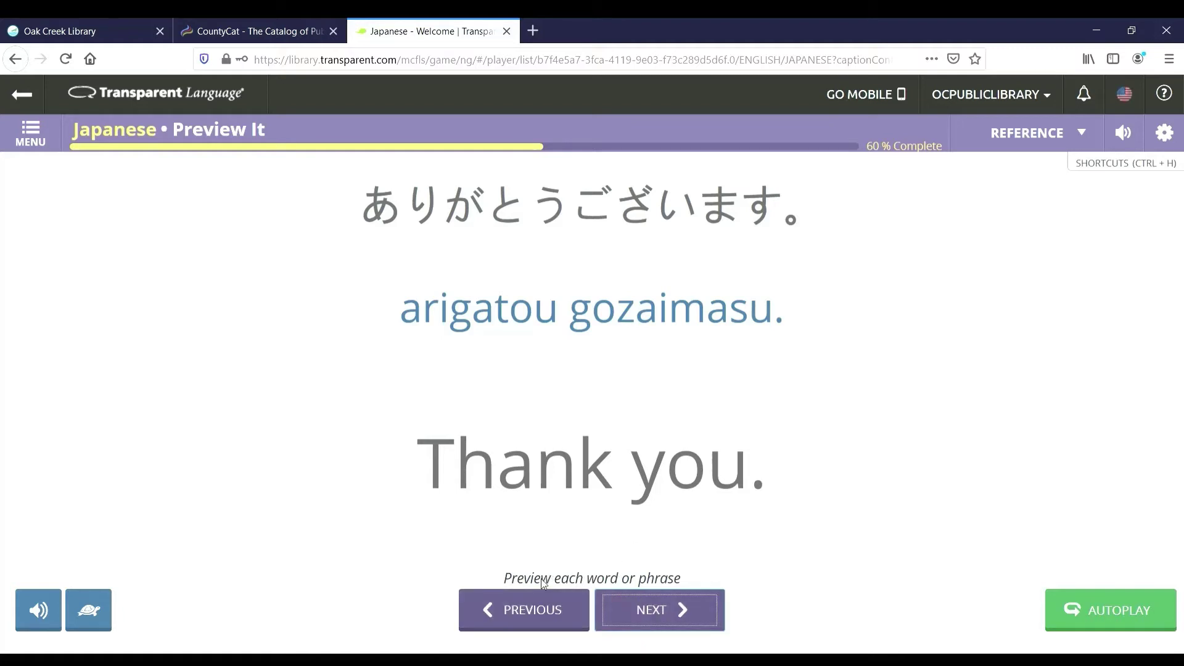
Step back three phrases to the konnichi wa / Hello card and replay its audio
click(536, 609)
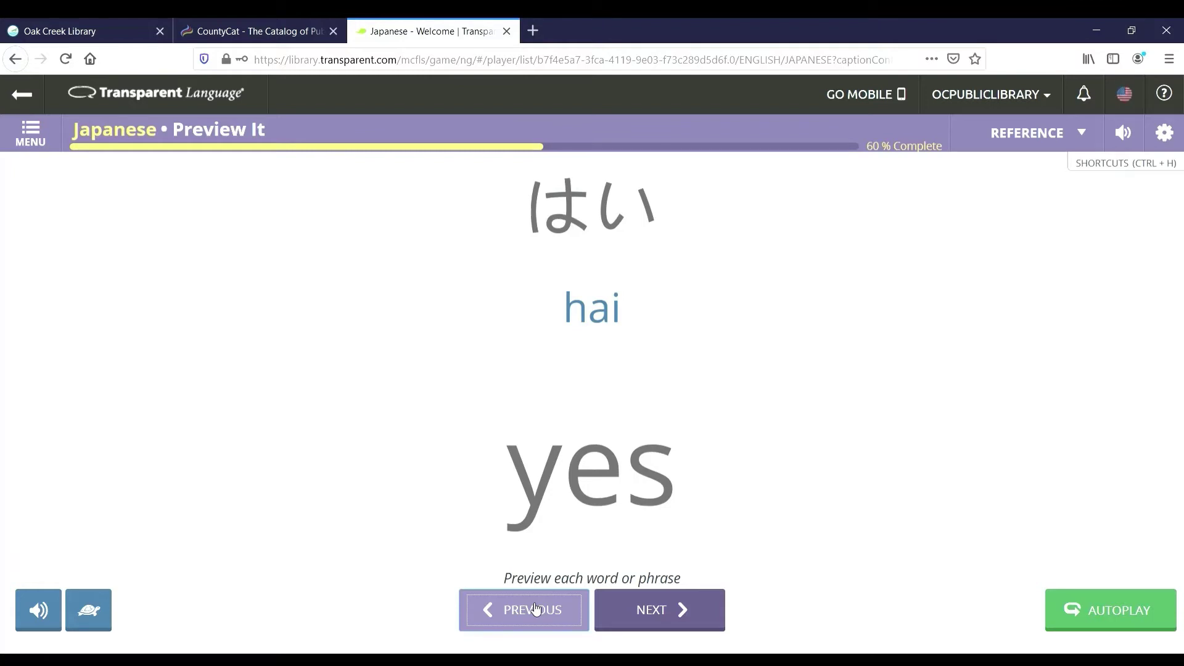
click(536, 608)
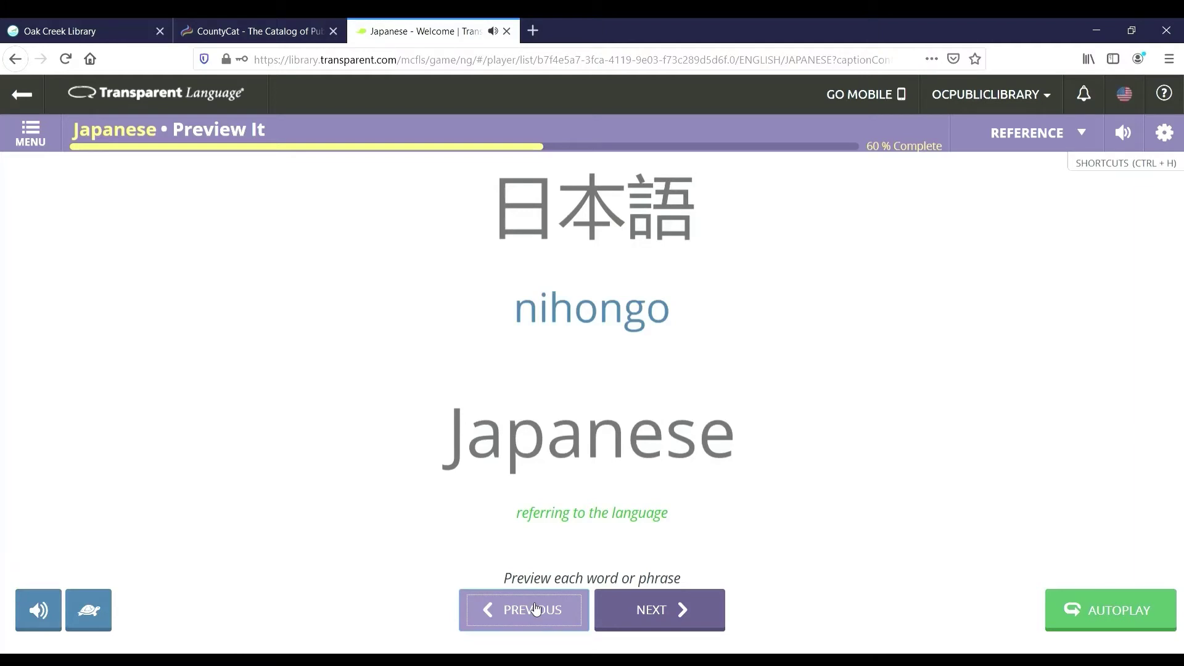
click(535, 608)
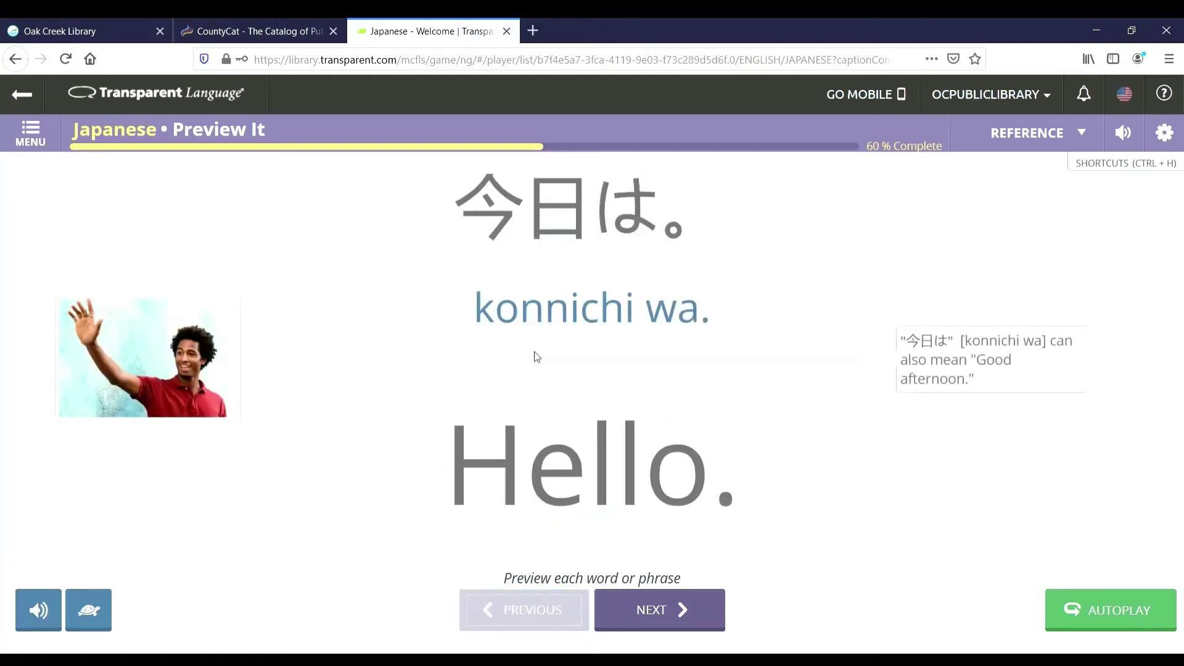
click(51, 613)
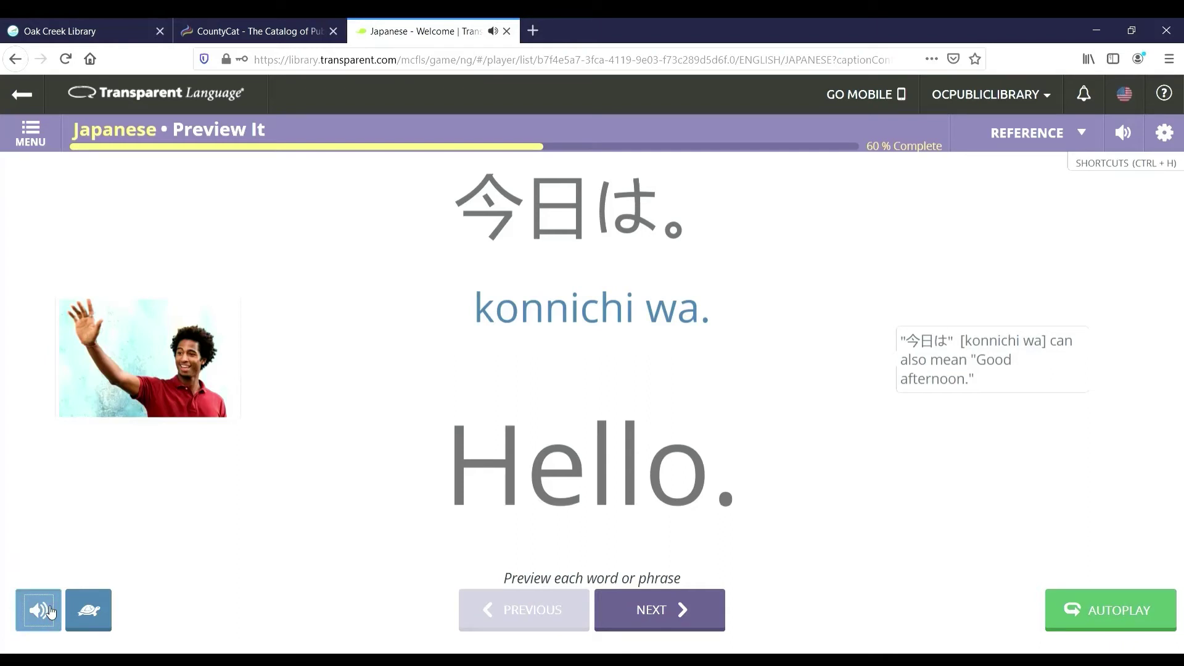
Hear the phrase at slow speed, autoplay the Welcome phrases, then stop at Thank you
click(93, 611)
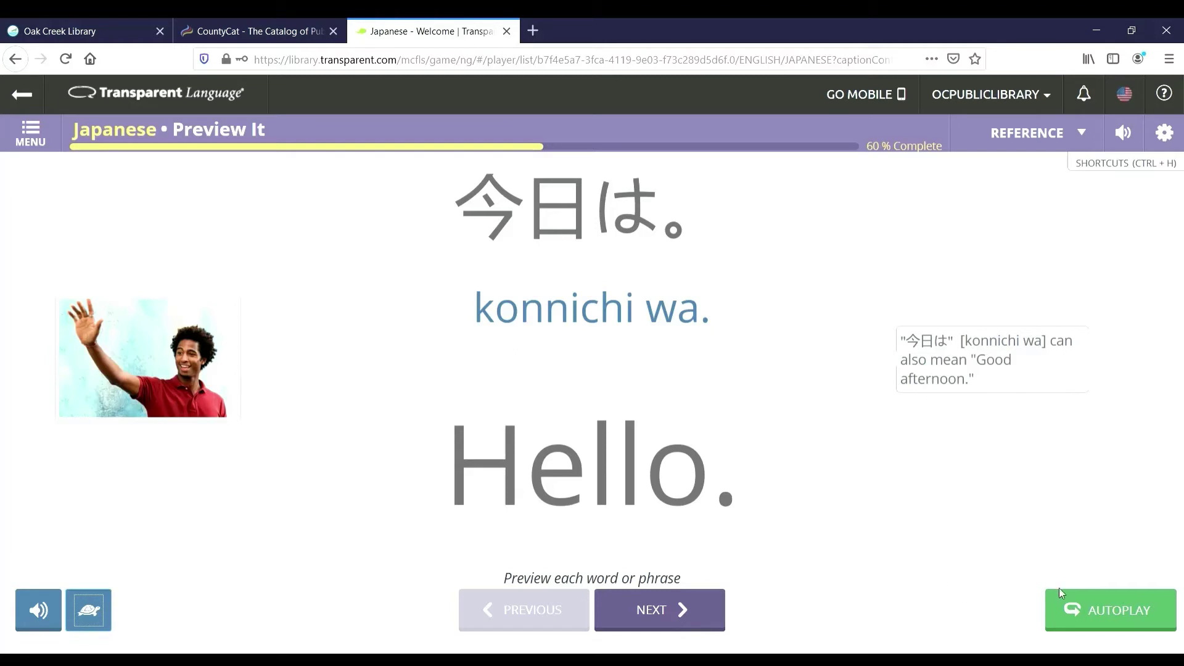
click(1117, 608)
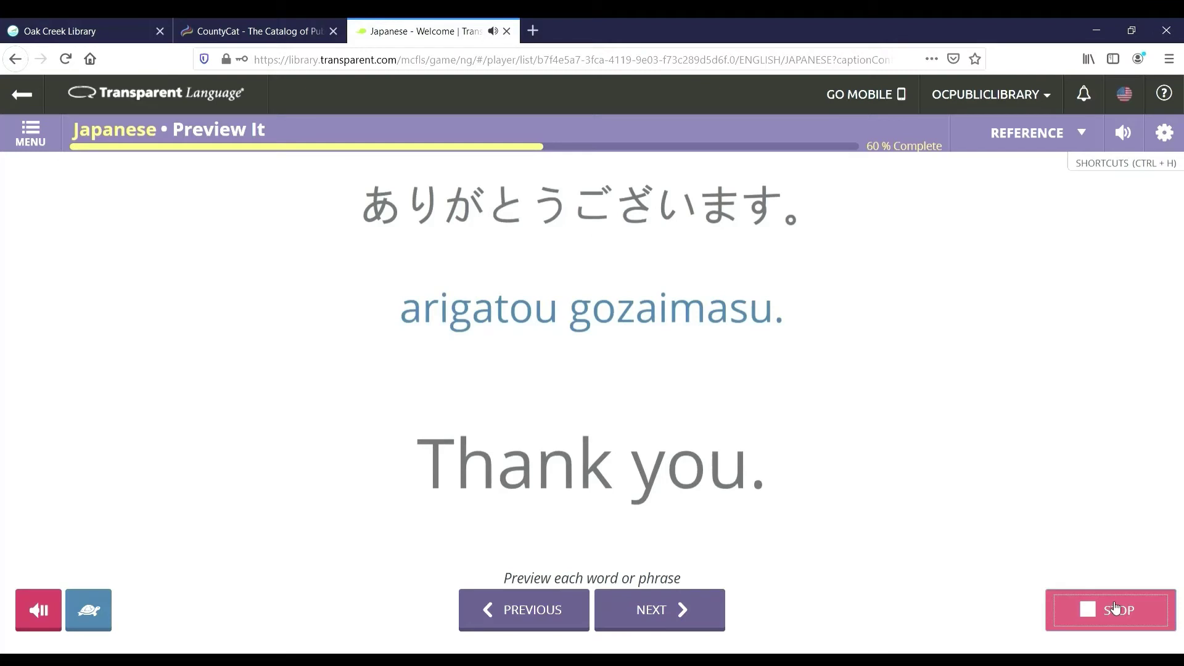
click(1116, 609)
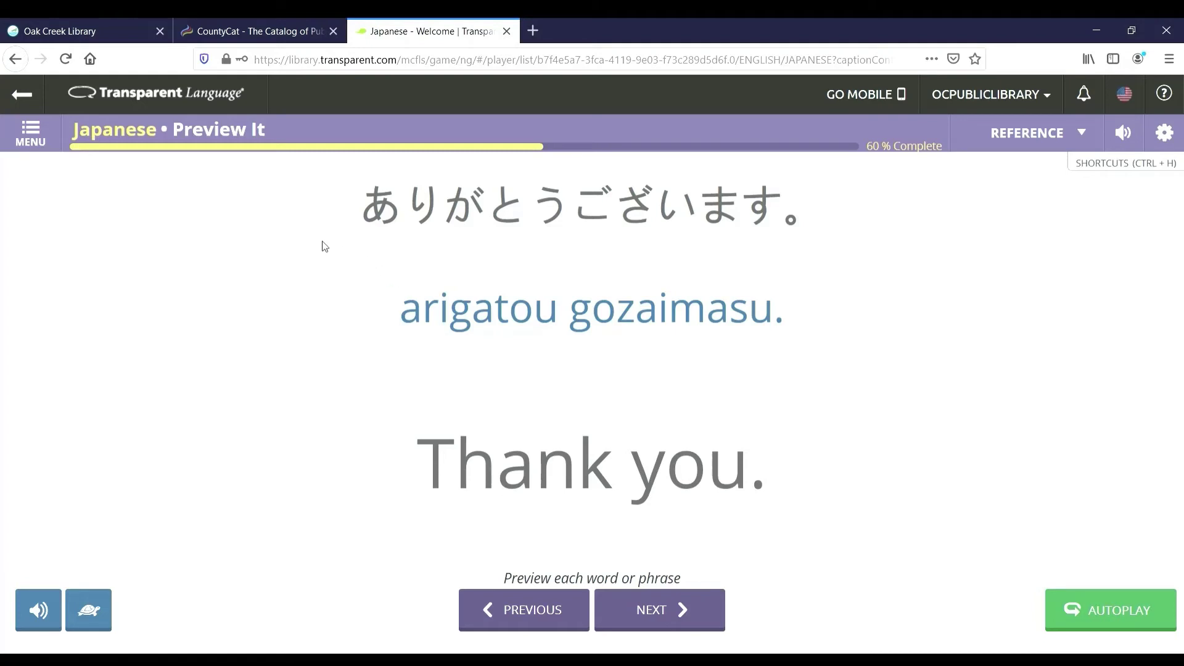
Exit the lesson to the Japanese dashboard, scroll through its goals and activities, then return to the top
click(25, 99)
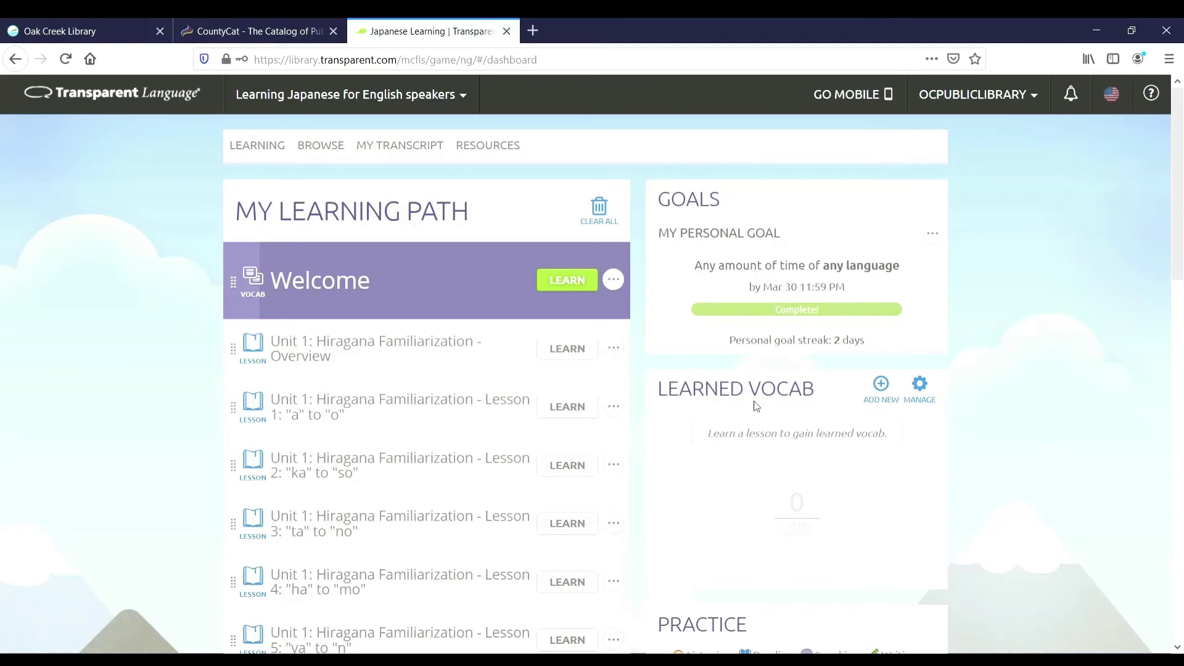
scroll(756, 405, down, 6)
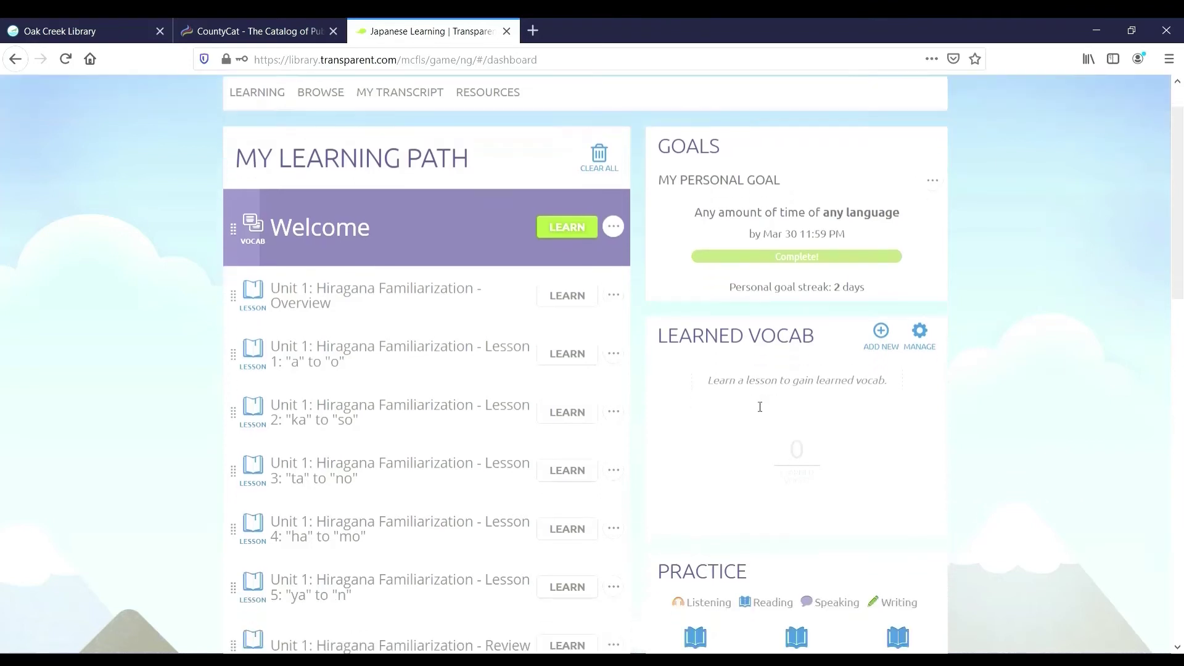
scroll(758, 407, down, 2)
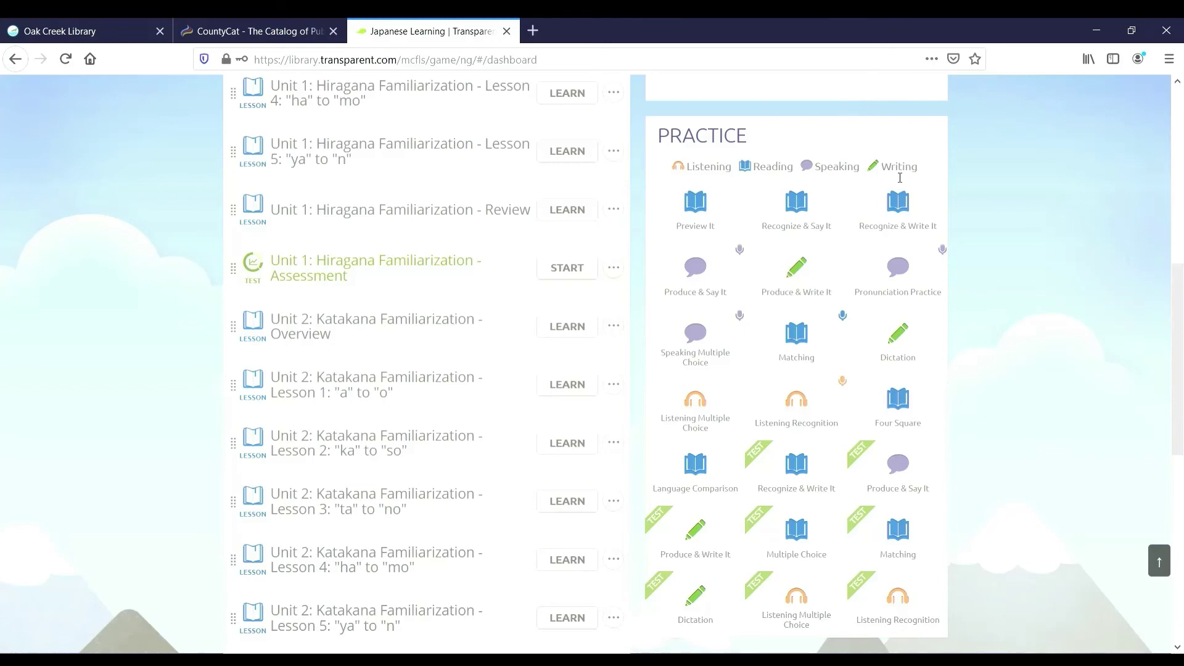
key(alt+Left)
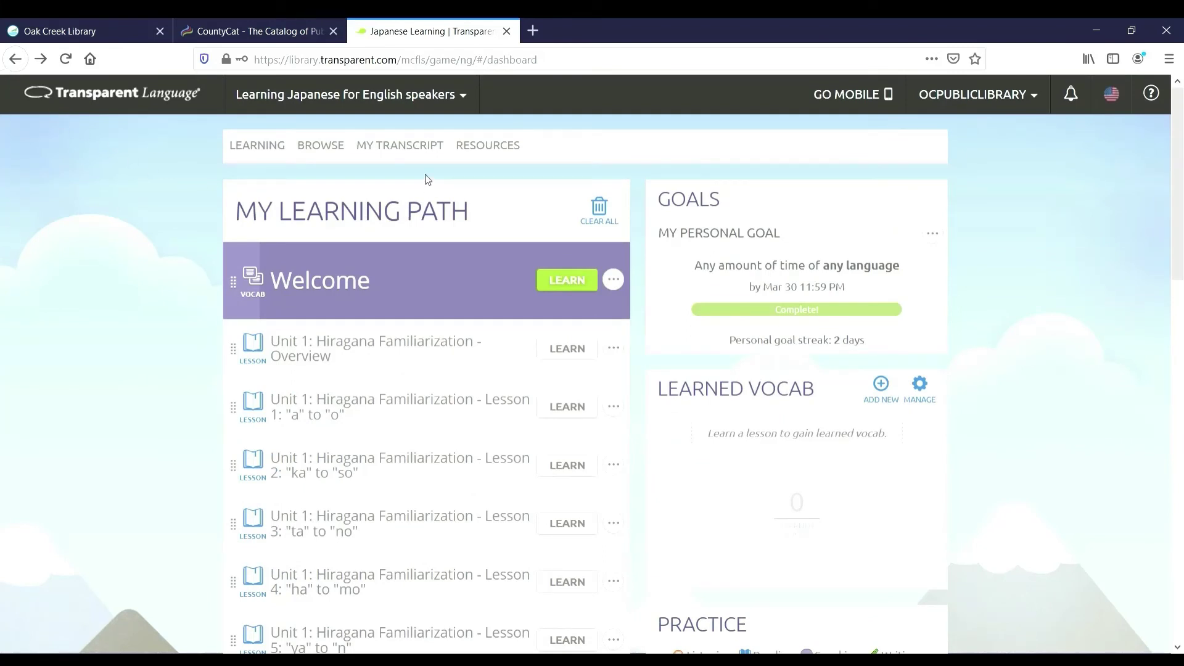
Open the My Transcript report page and show the Change site language options
click(398, 151)
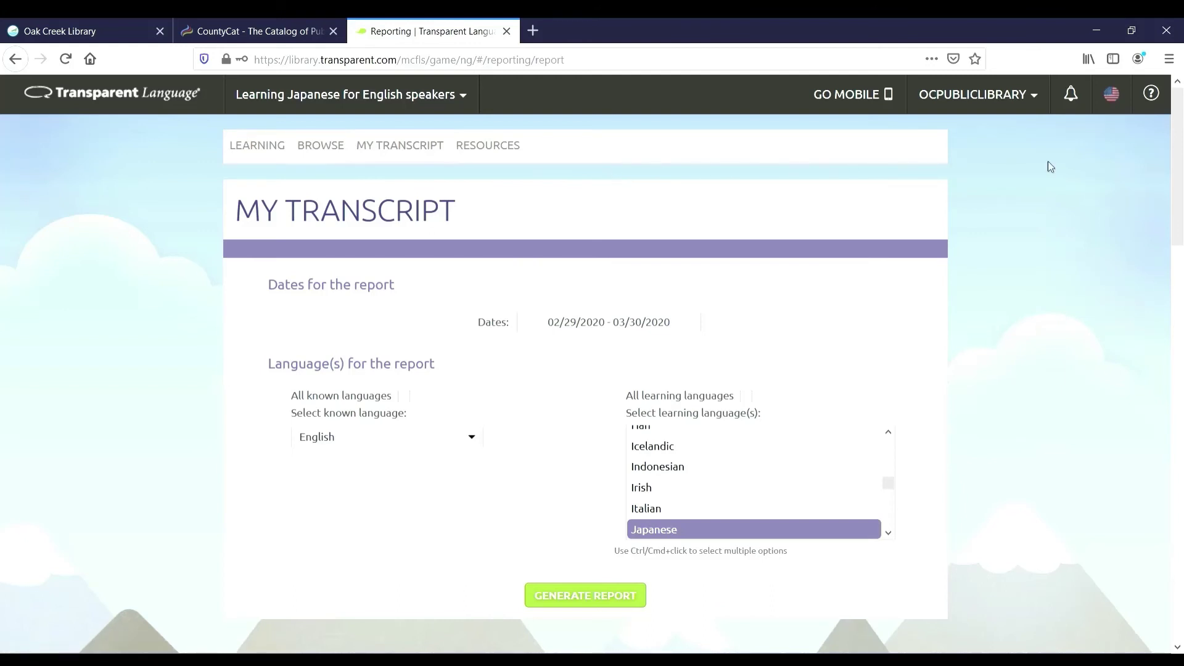
click(1124, 93)
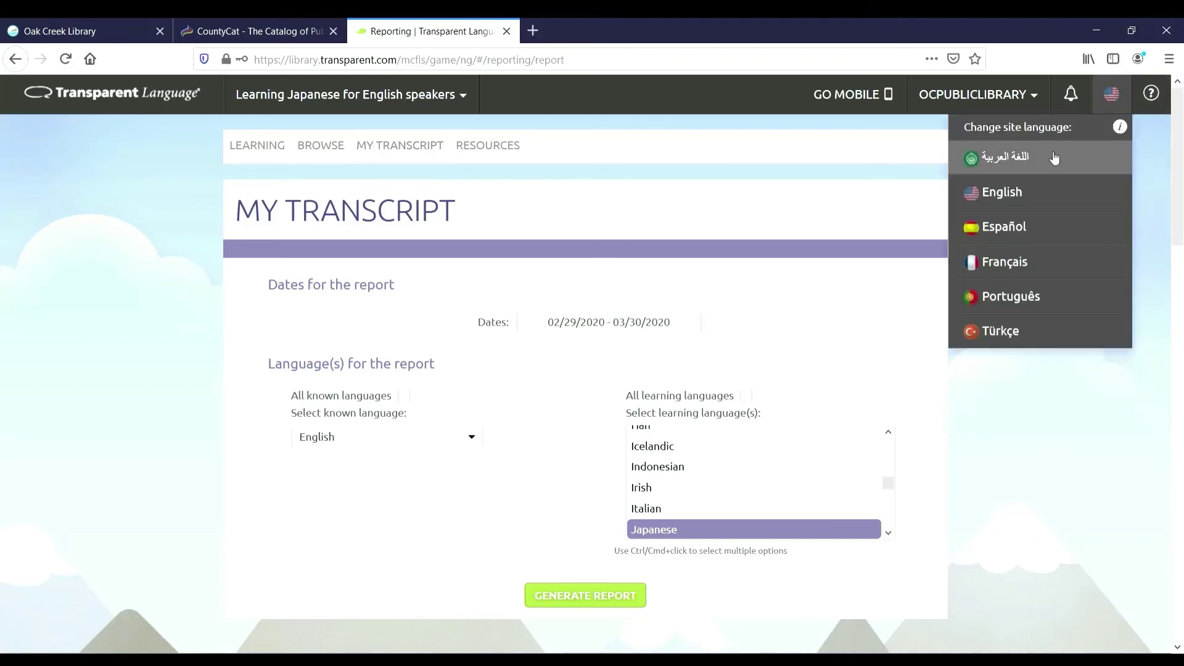
Switch the site language to Français, return it to English, then show the help options
click(1010, 270)
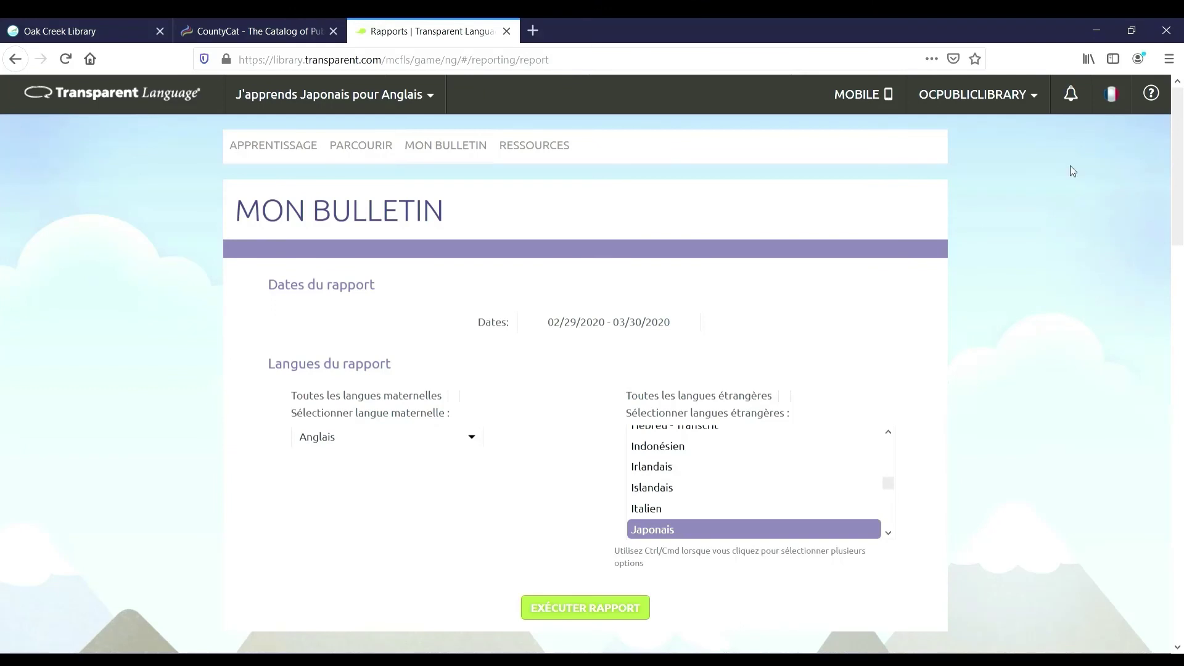
click(1124, 94)
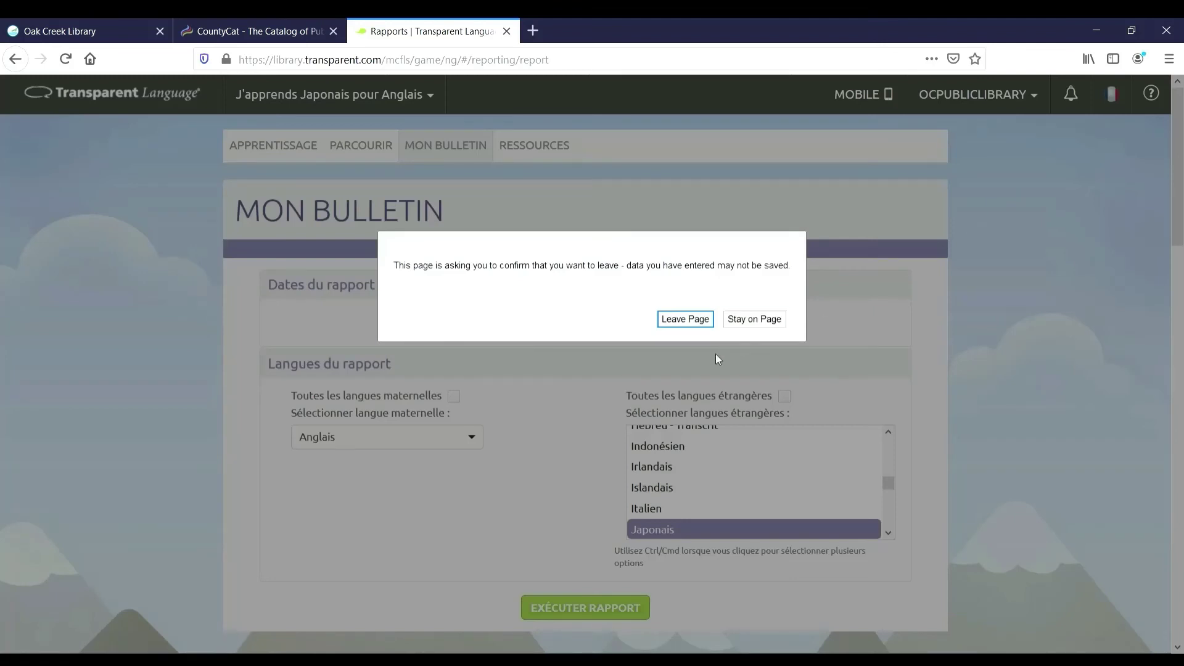
click(685, 320)
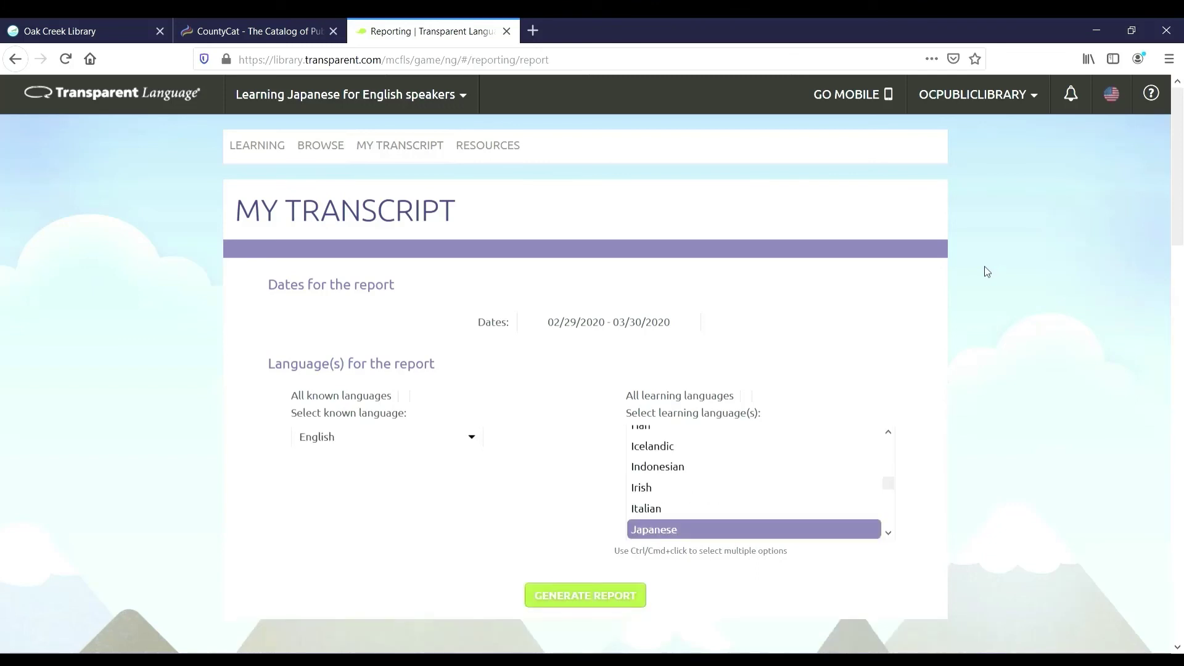
click(1153, 92)
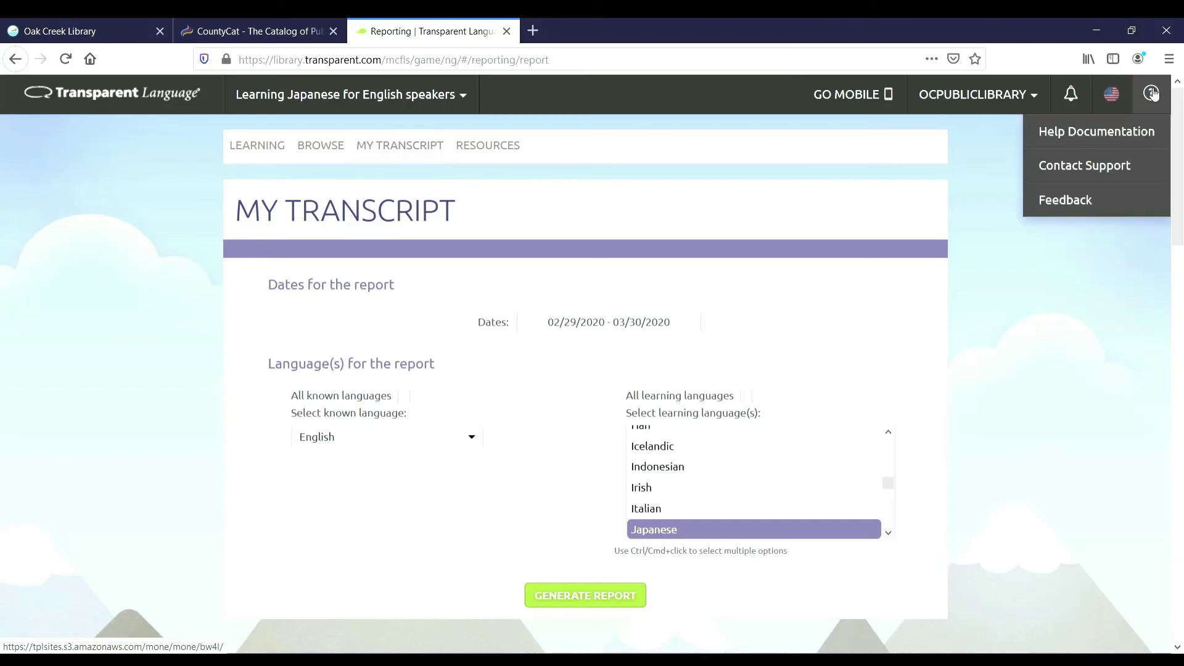